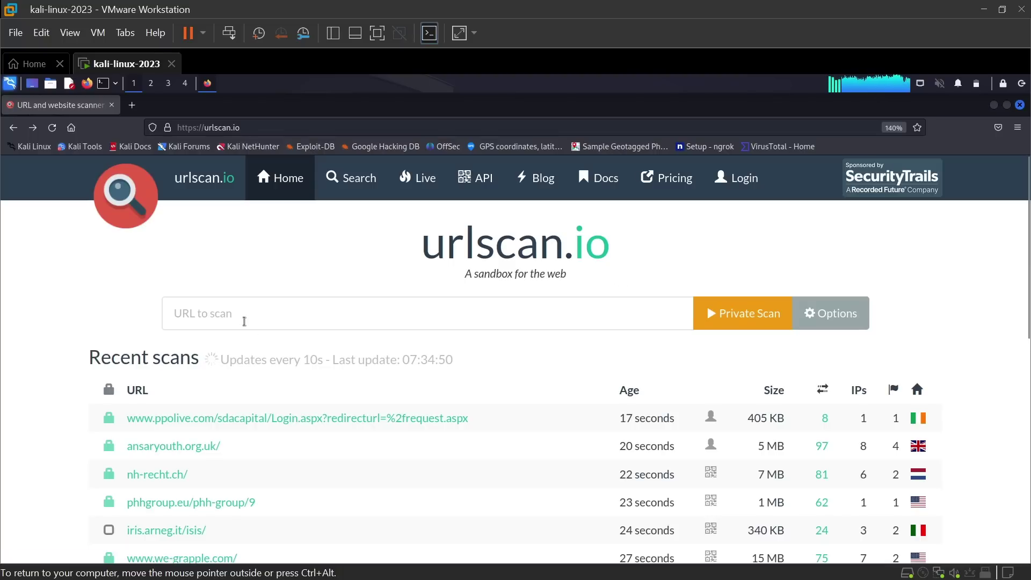
left_click(245, 321)
type("https://blog3.etxaub.top/index/user/login.html")
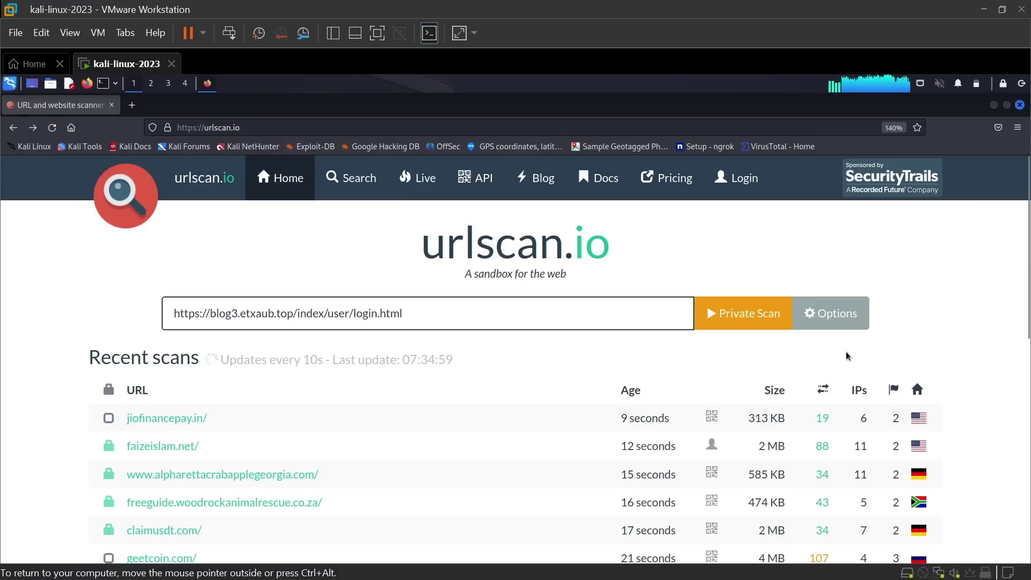
left_click(841, 323)
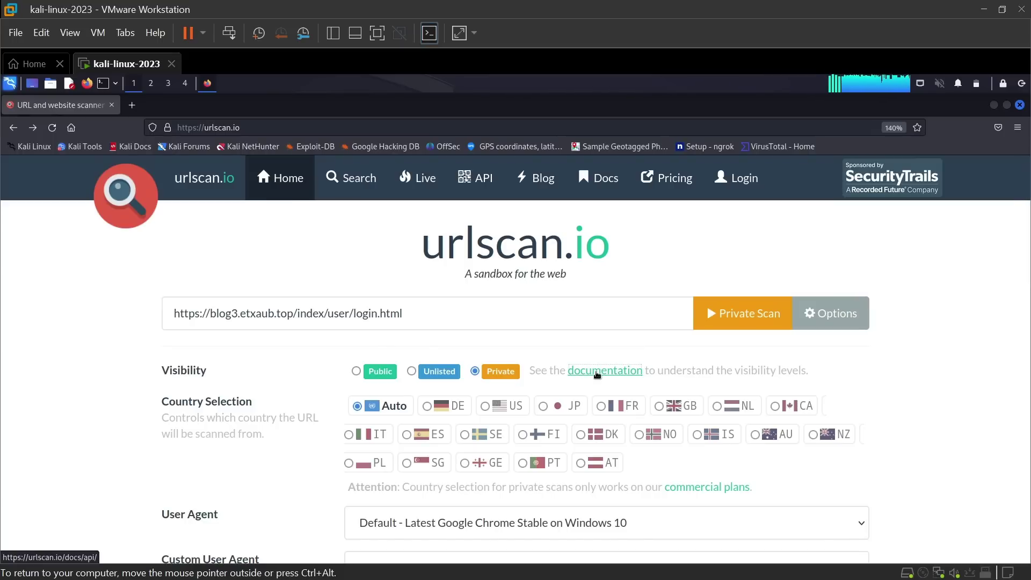
Read the scan visibility documentation, highlighting 'urlscan Pro platform' and 'scan ID', then return to the scanner
left_click(597, 370)
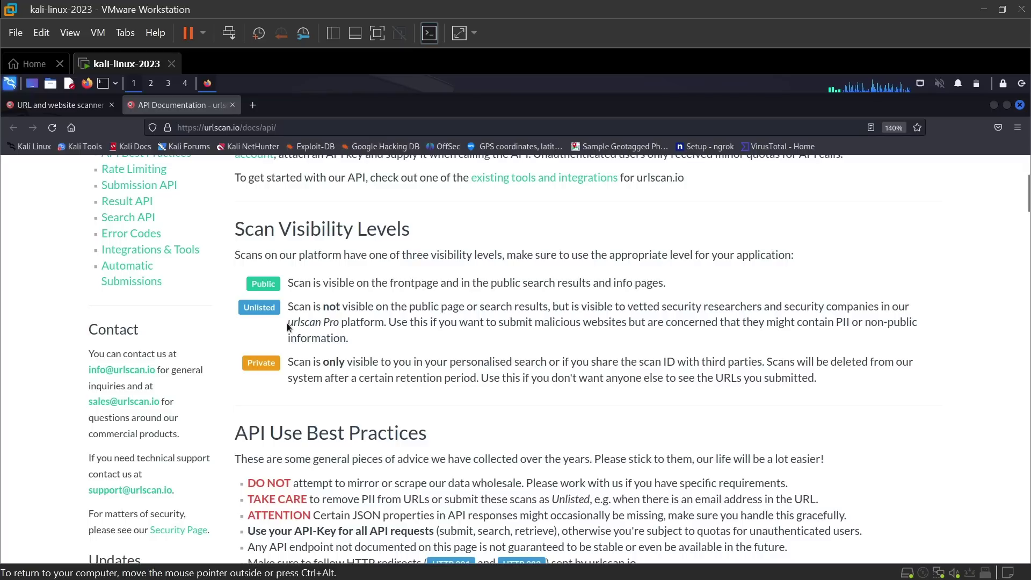
left_click_drag(288, 324, 387, 324)
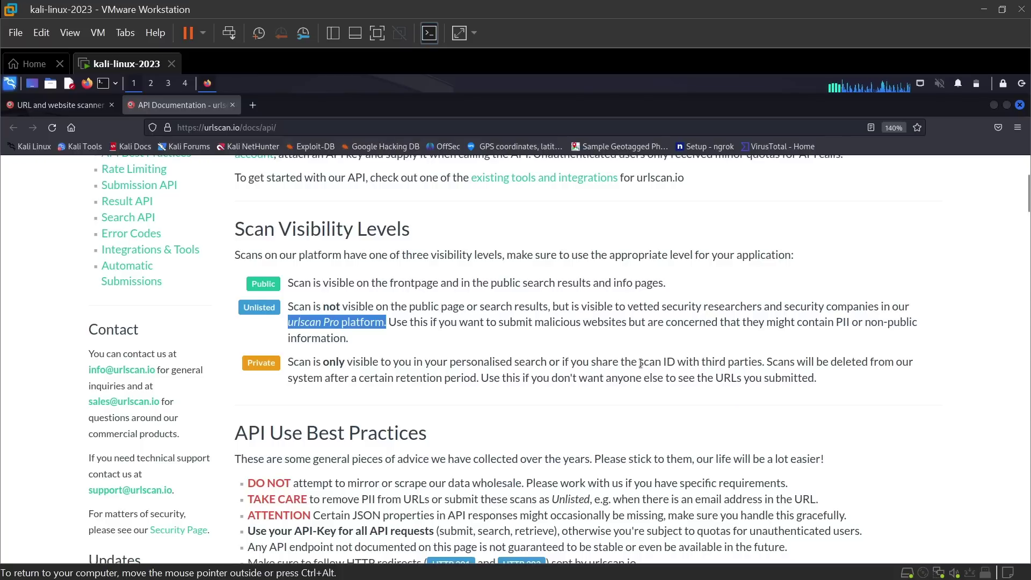
left_click_drag(639, 363, 675, 364)
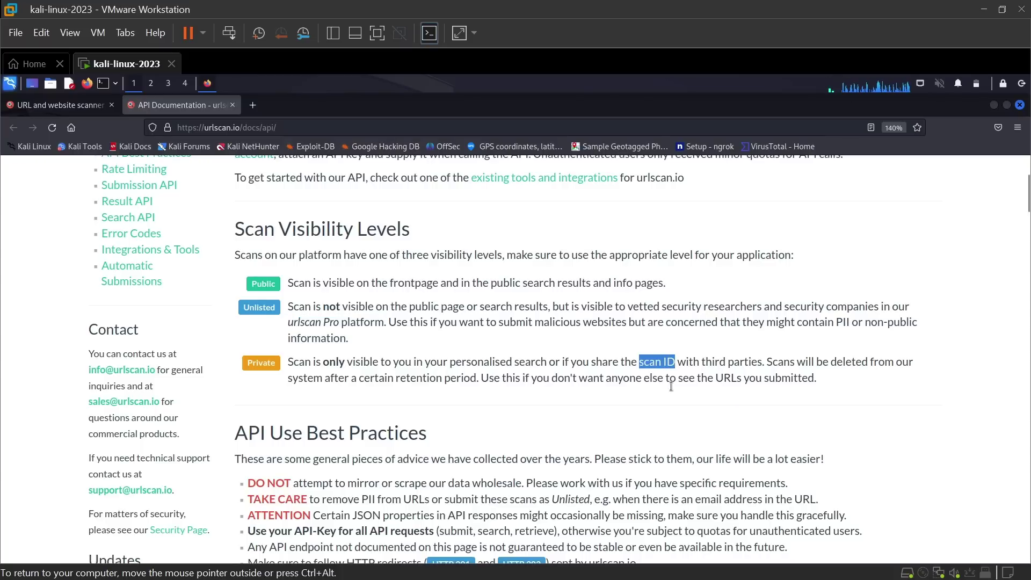
key("ctrl+Tab")
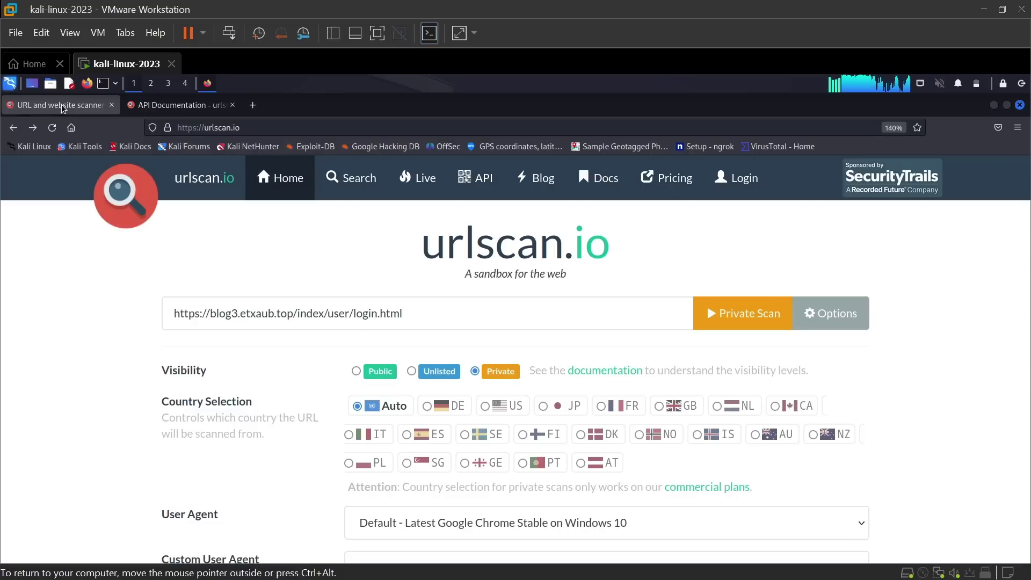
Run the private scan and highlight its verdict, HTTP transaction count, main IP 20.78.120.251 and domain blog3.etxaub.top
left_click(747, 315)
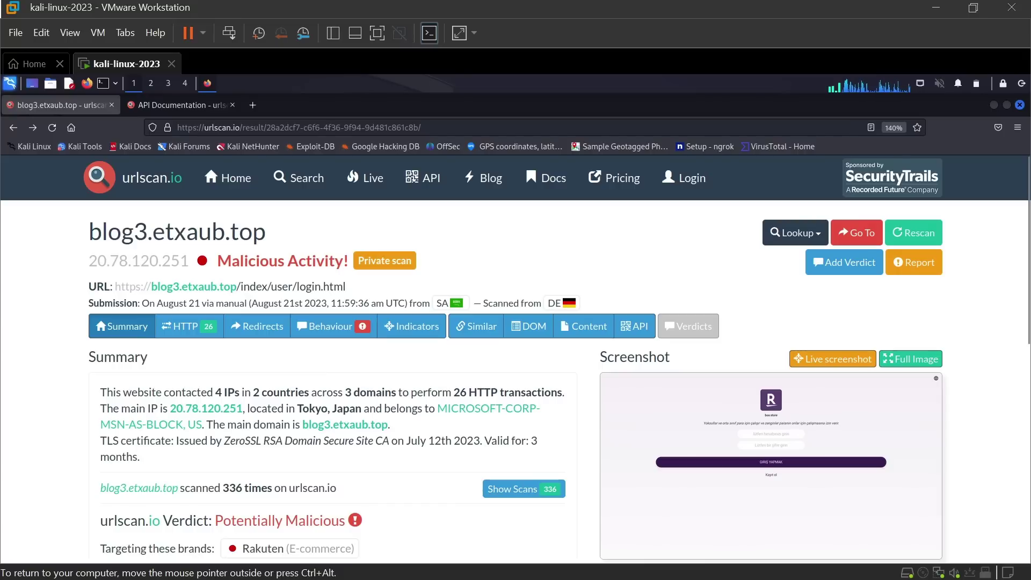
left_click_drag(215, 521, 348, 524)
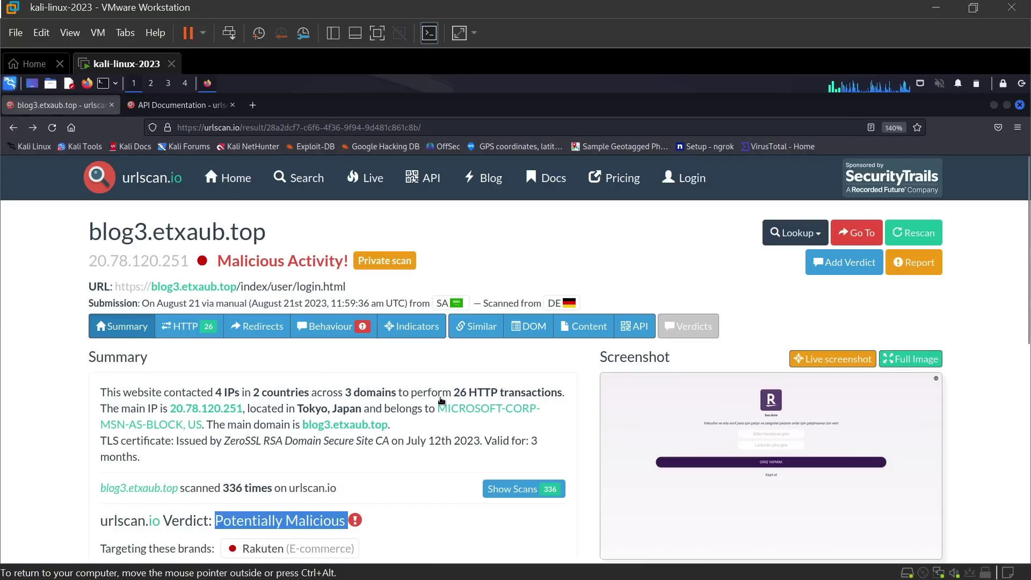
left_click_drag(468, 394, 566, 393)
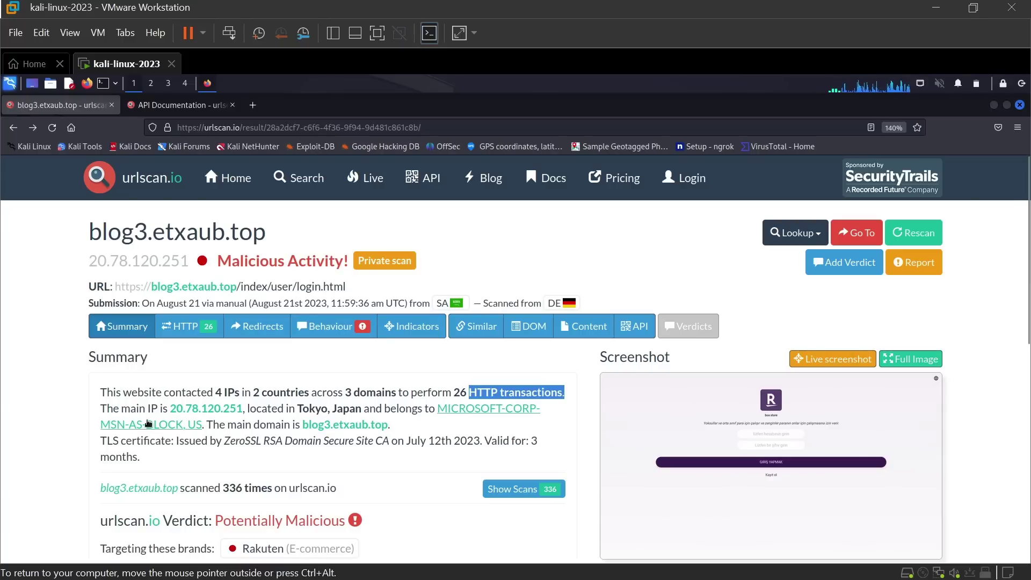
left_click_drag(101, 408, 242, 409)
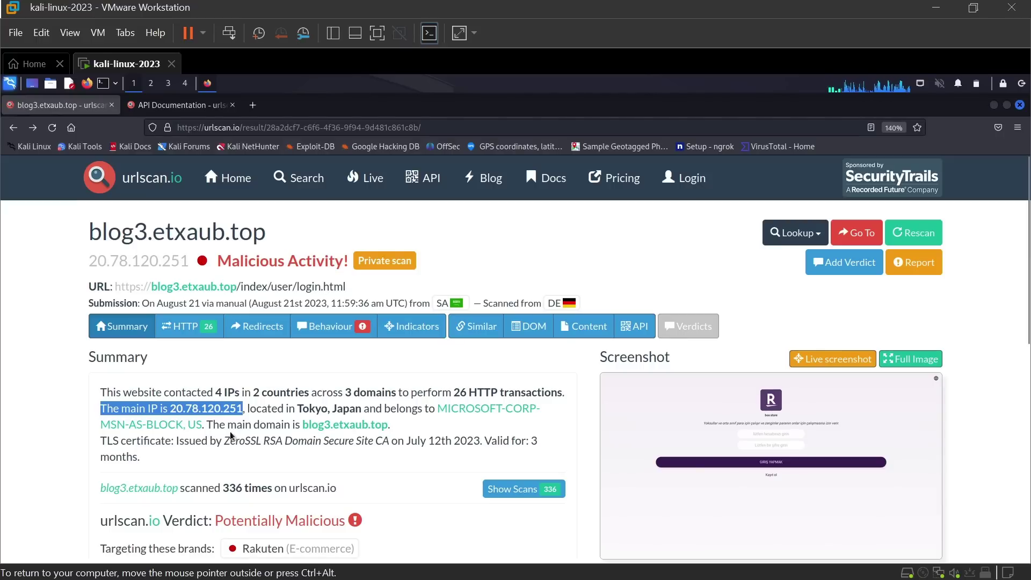
left_click_drag(290, 424, 424, 429)
left_click(966, 342)
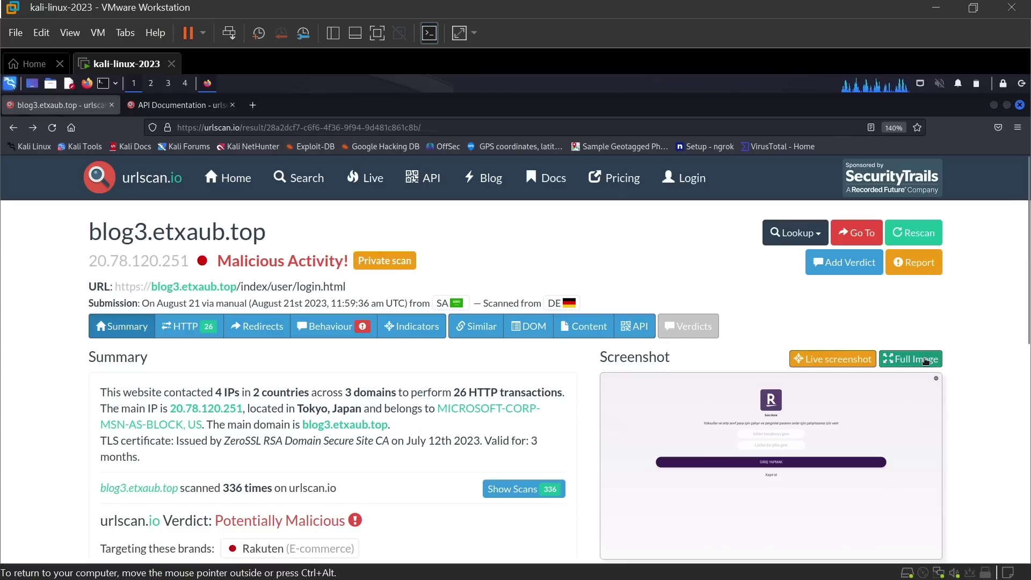
left_click(922, 362)
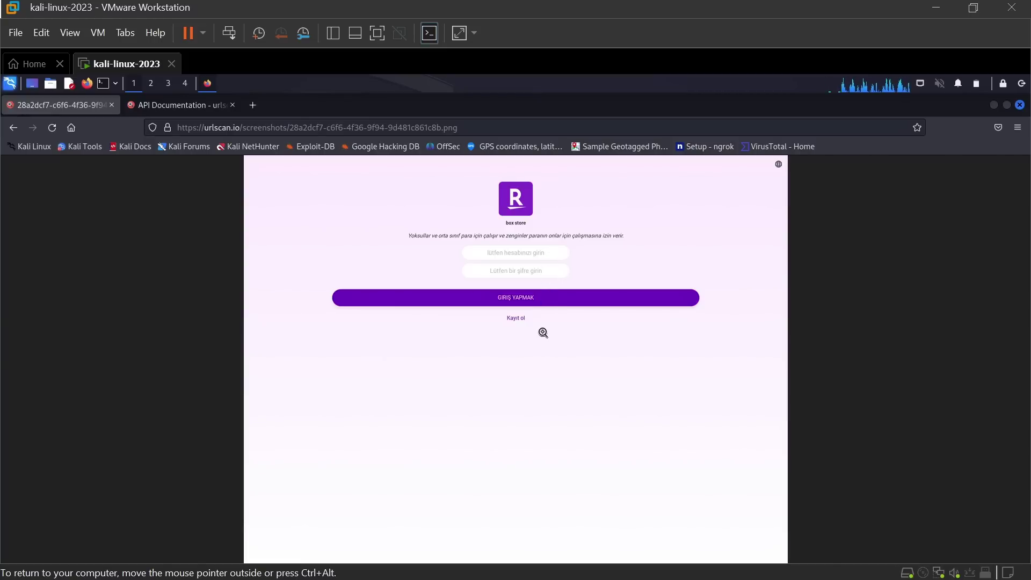
left_click(15, 128)
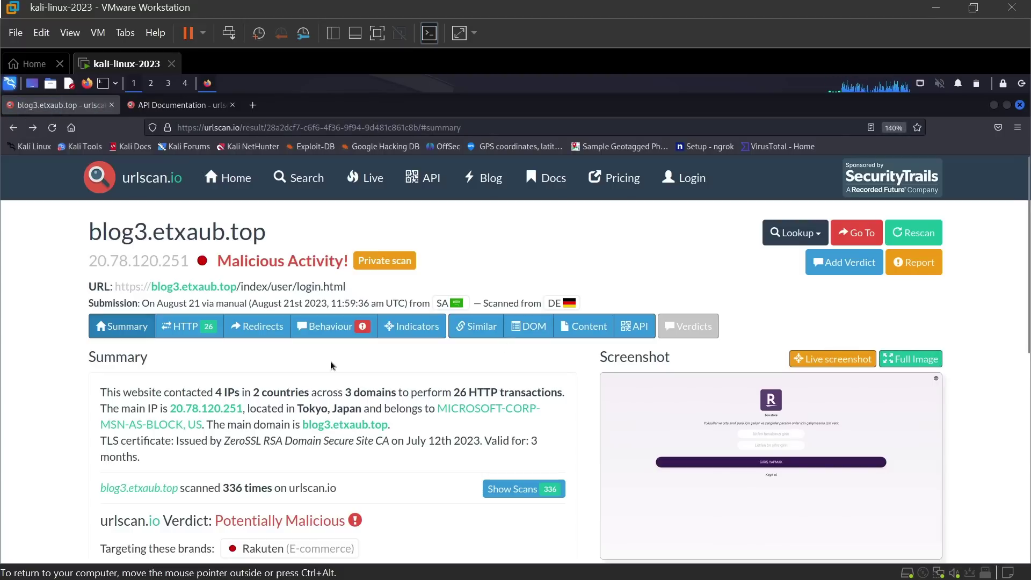
left_click(331, 329)
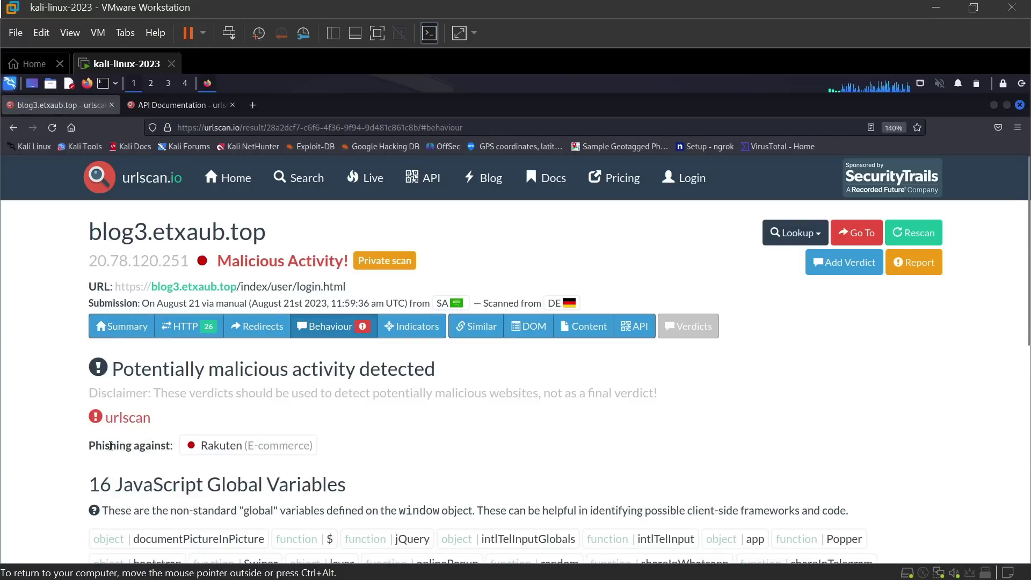
double_click(110, 446)
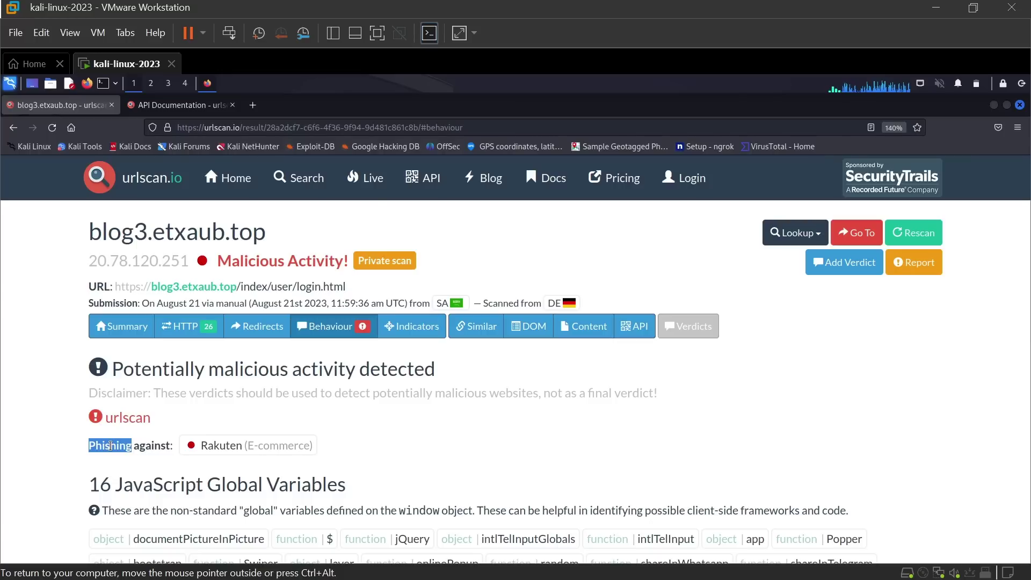
scroll(92, 424, "down", 3)
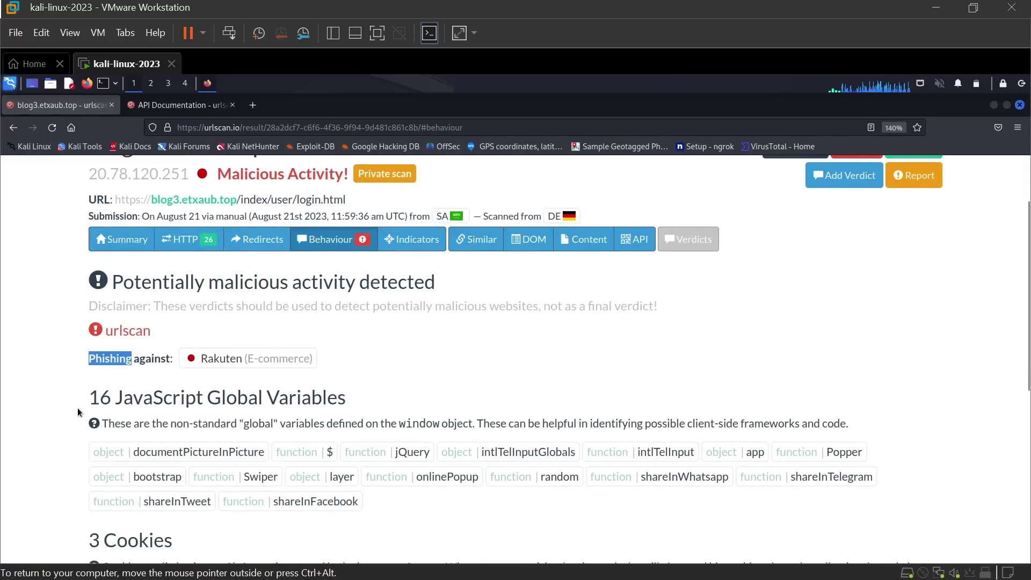
left_click_drag(115, 400, 456, 406)
scroll(455, 405, "down", 6)
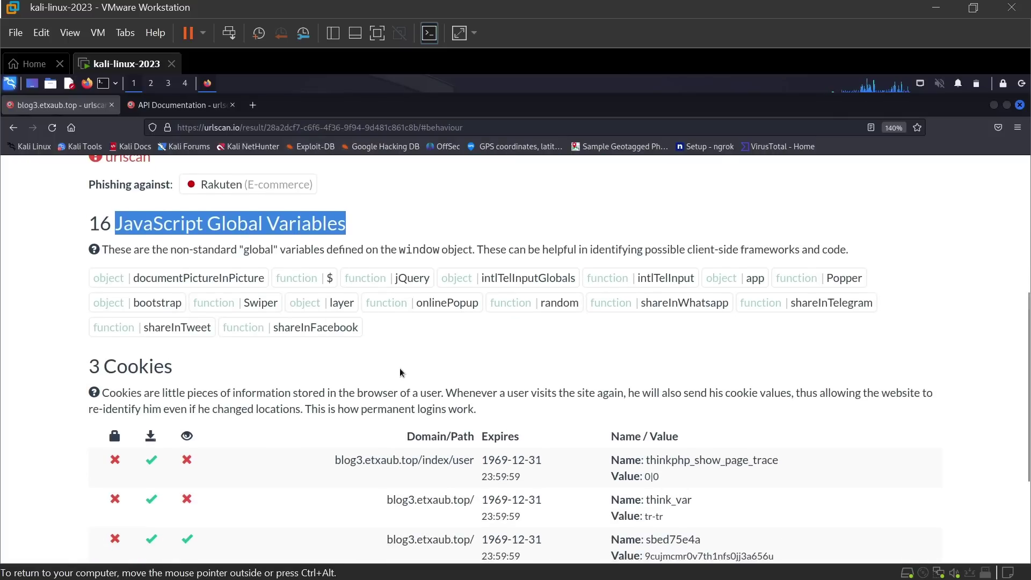
left_click(13, 127)
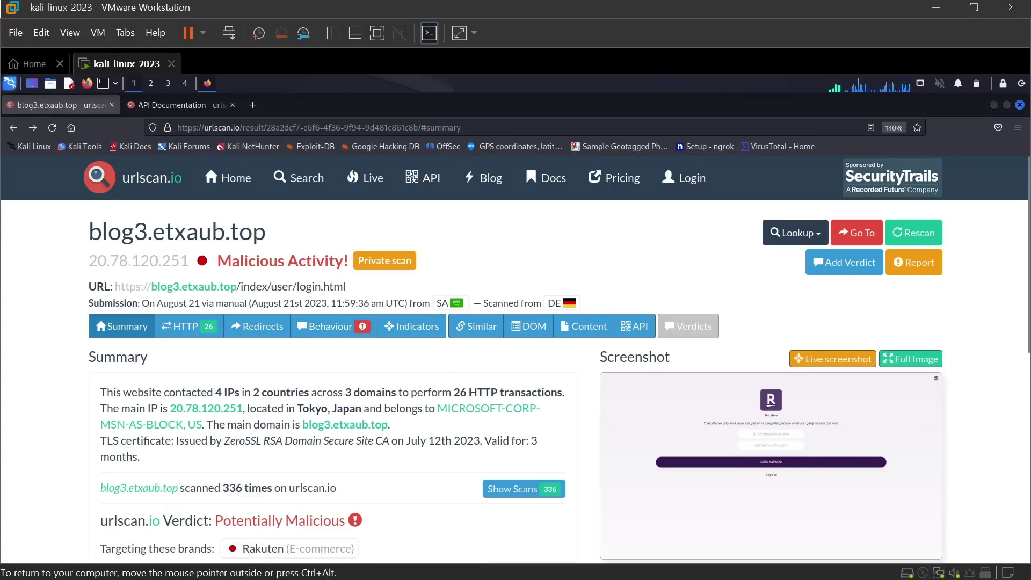
Show the scan's Indicators list and scroll through its domains, IPs and hashes
left_click(418, 333)
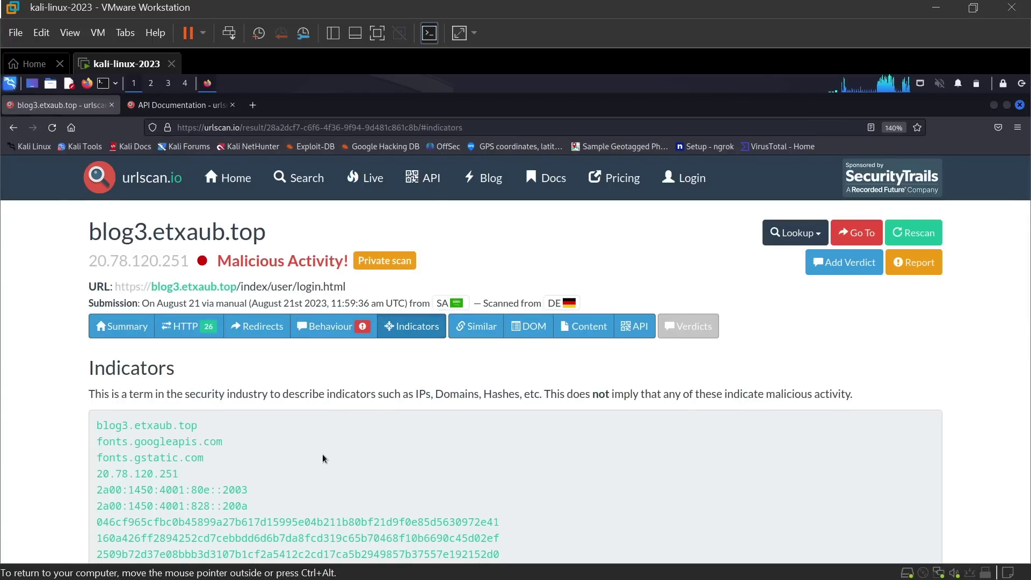
scroll(322, 454, "down", 2)
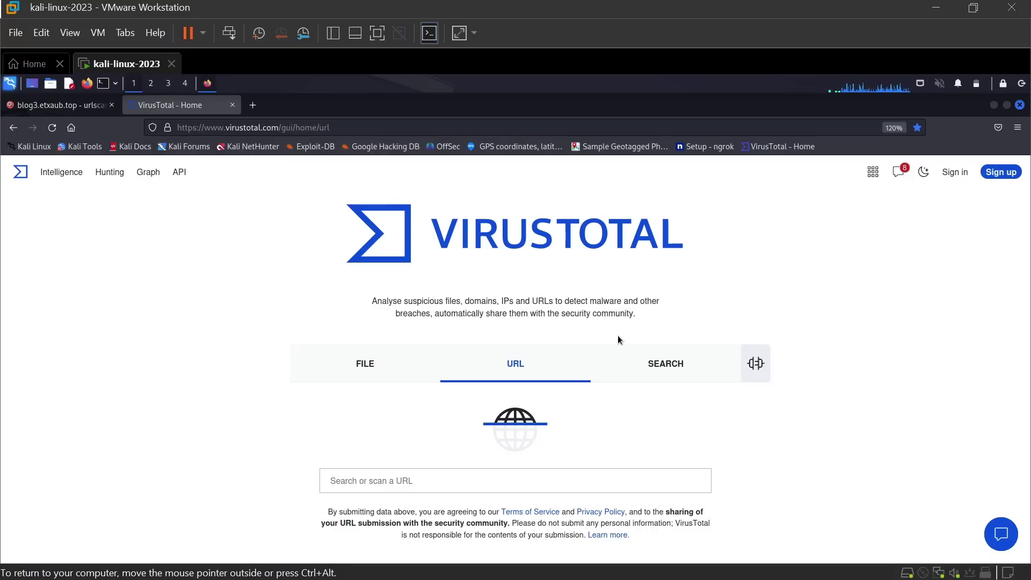
Submit the blog3.etxaub.top login URL in VirusTotal's search or scan box
left_click(473, 482)
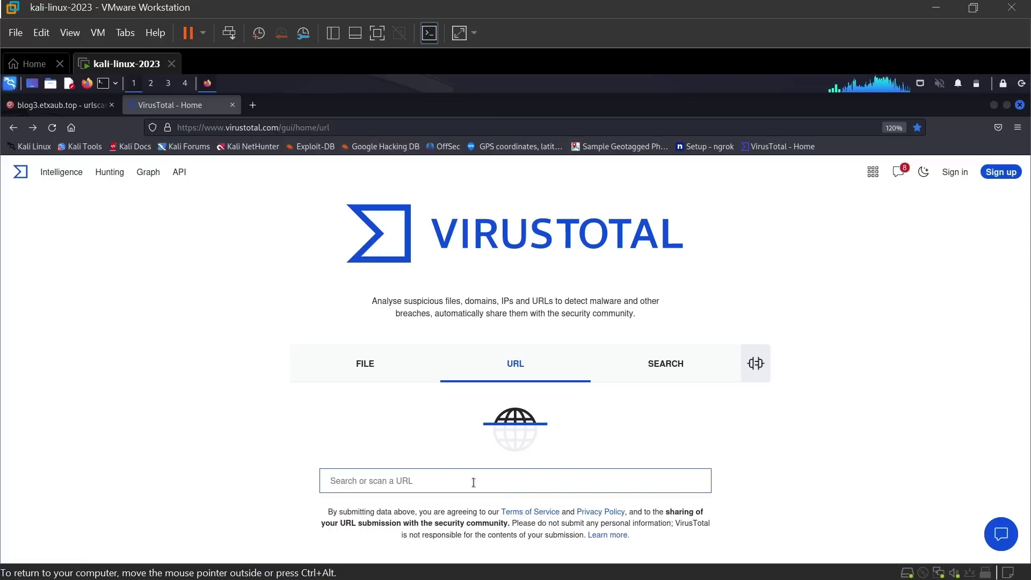
type("https://blog3.etxaub.top/index/user/login.html")
key("Return")
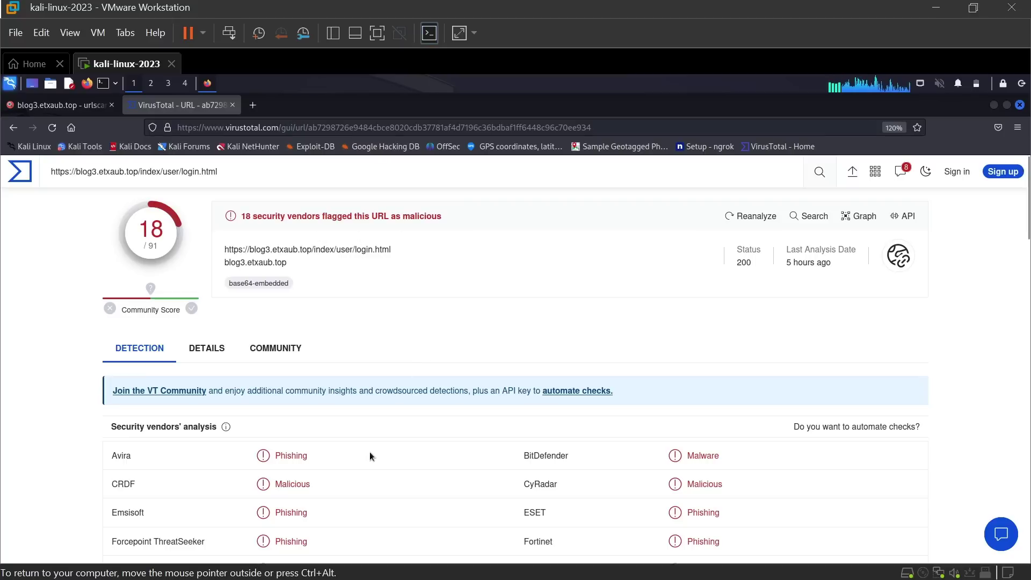
Scroll through the security vendors' verdicts, then switch the report to its Details tab
scroll(369, 452, "down", 2)
scroll(370, 452, "down", 6)
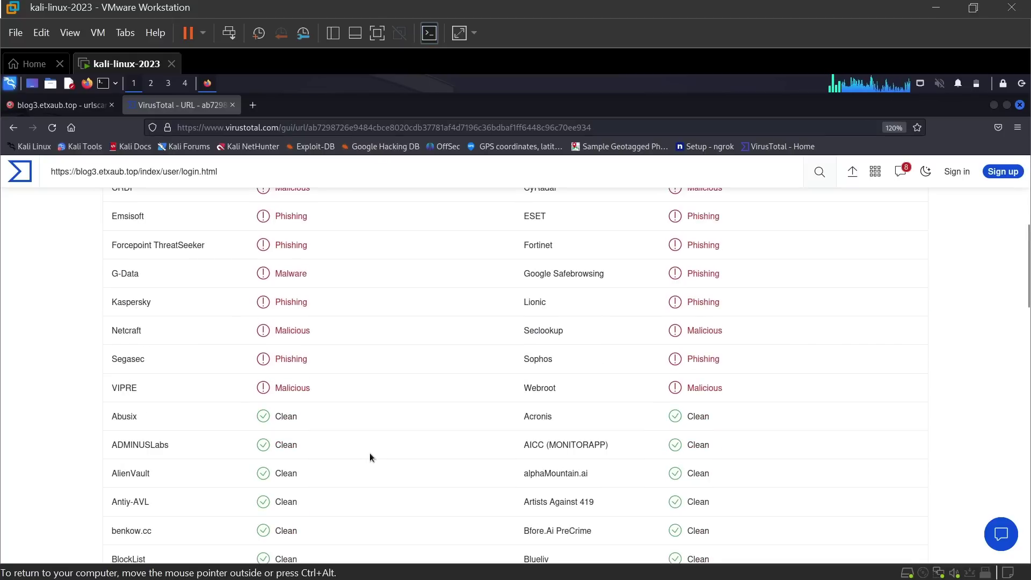
scroll(369, 453, "up", 6)
scroll(369, 452, "up", 2)
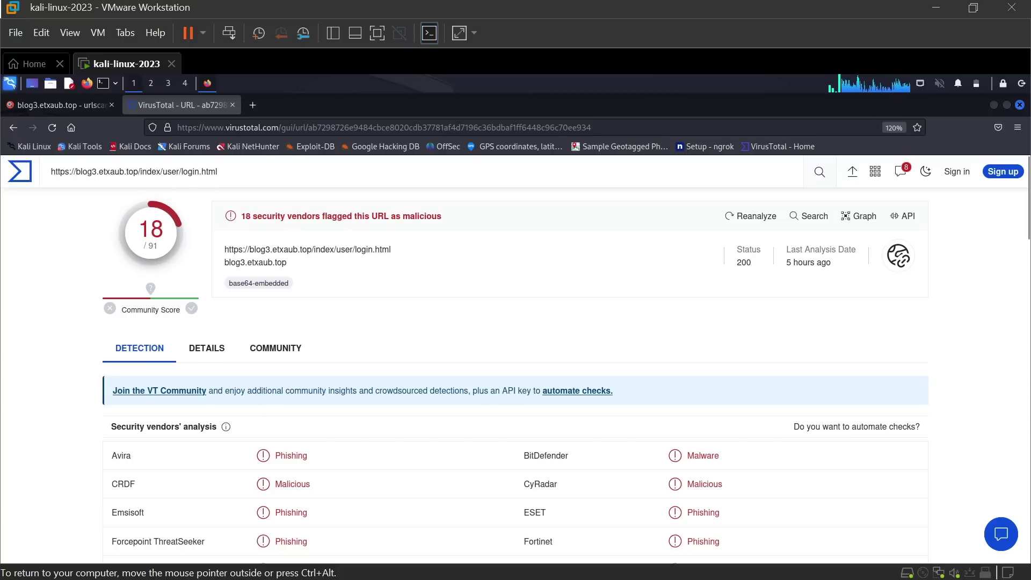
left_click(198, 351)
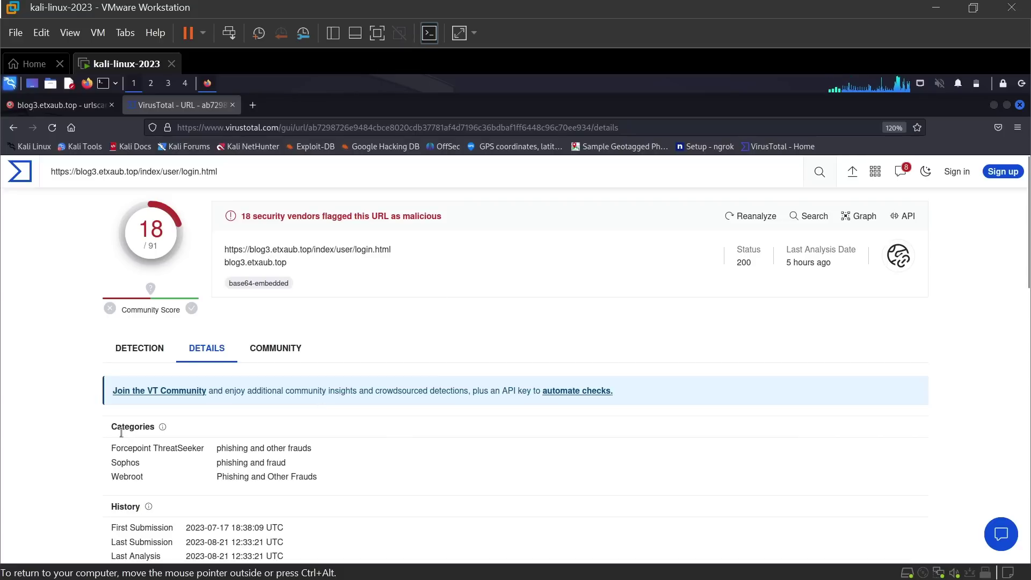
Select 'phishing' in the Sophos category and review HTTP Response before switching to the URL Analysis note
double_click(228, 464)
scroll(353, 489, "down", 3)
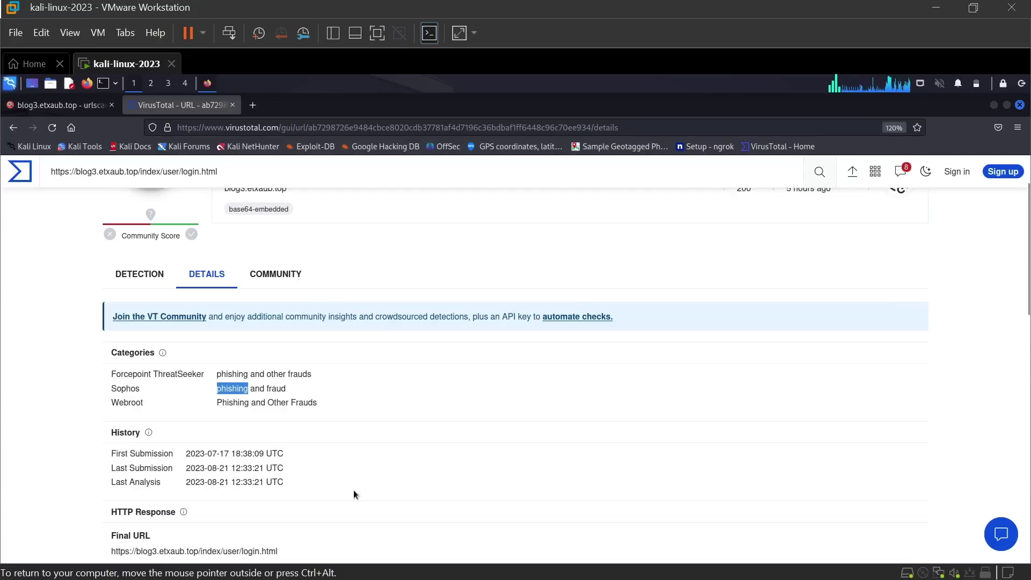
scroll(354, 491, "down", 5)
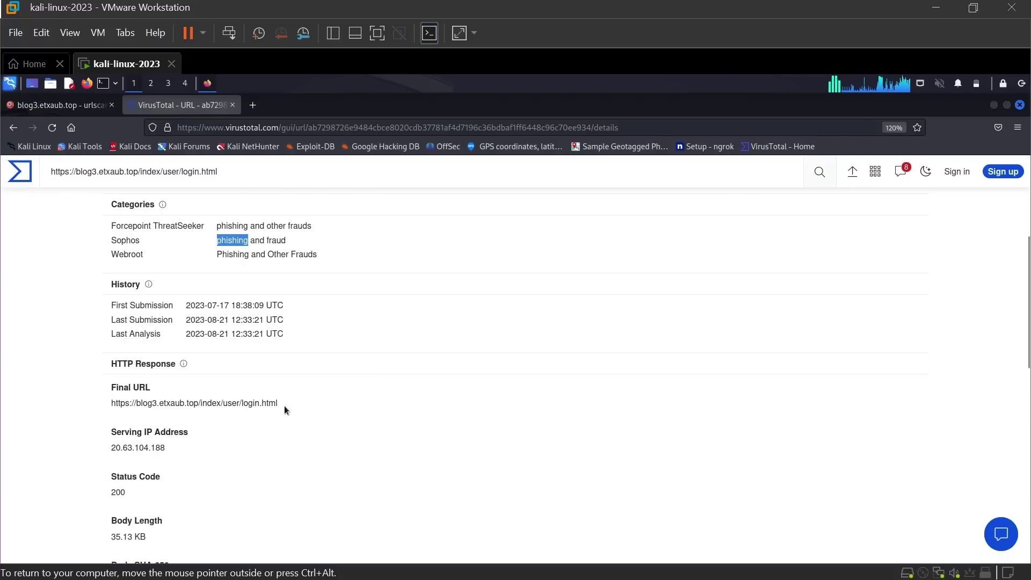
scroll(142, 438, "down", 3)
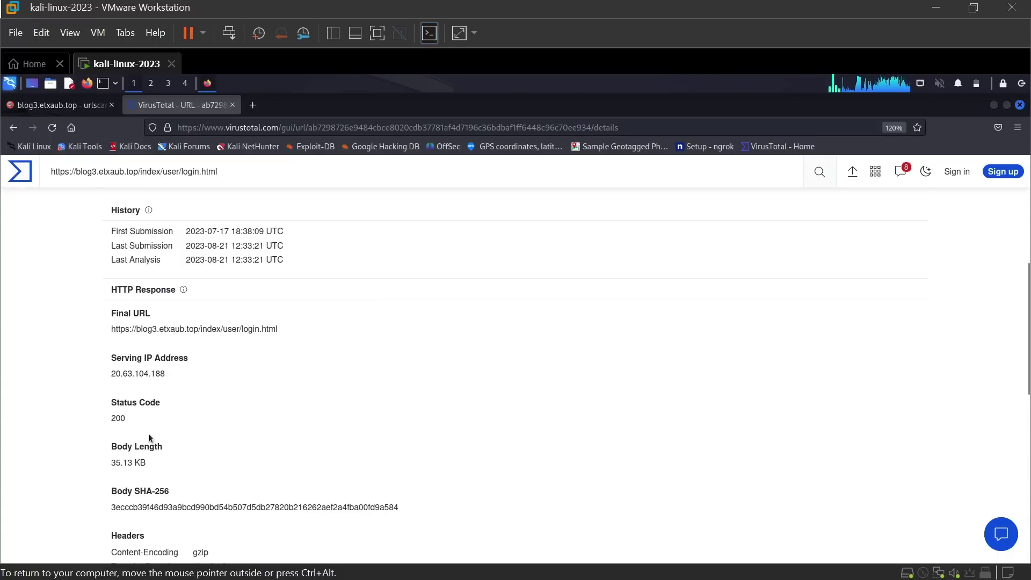
scroll(512, 456, "up", 5)
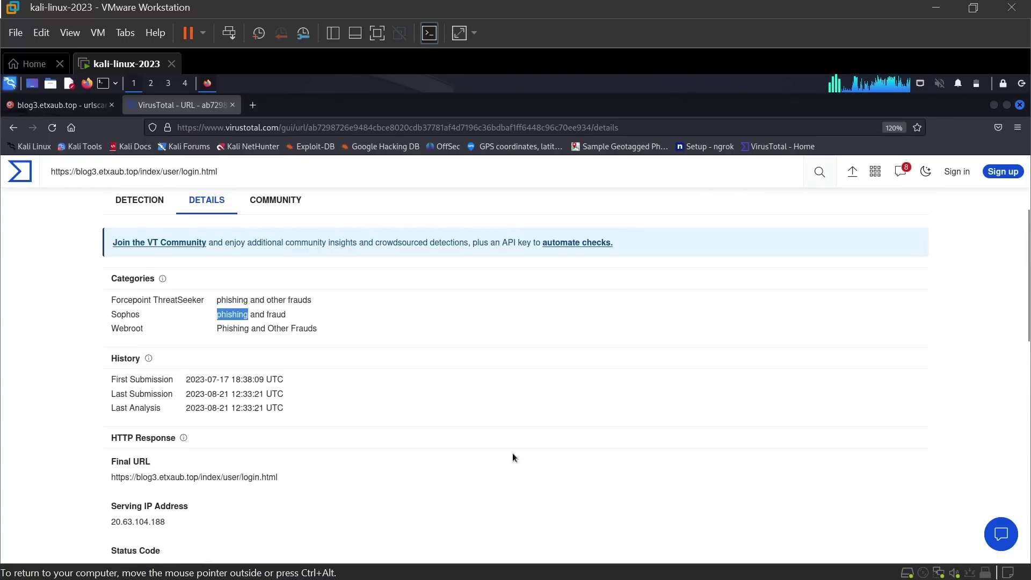
key("alt+Tab")
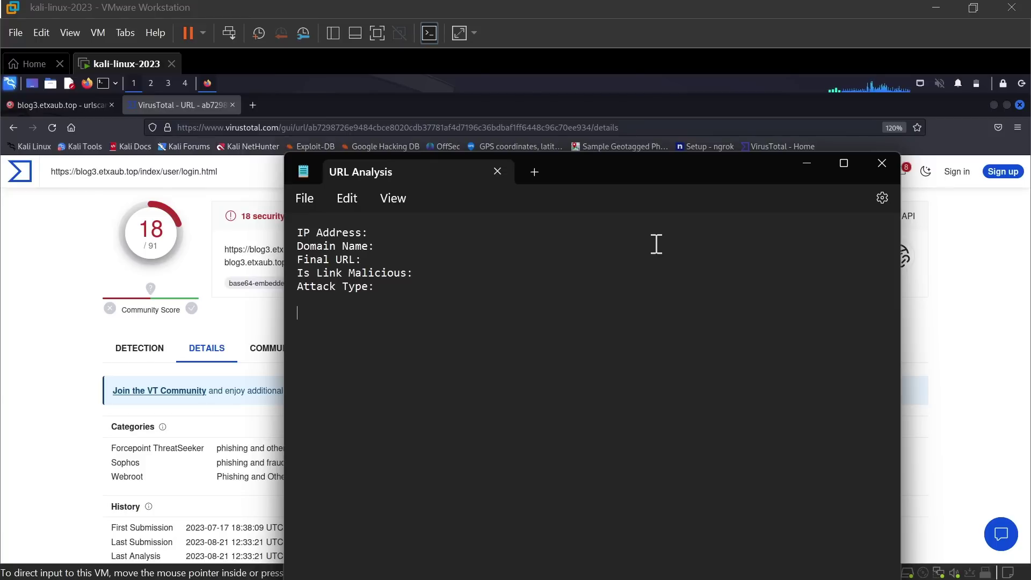
Fill and check the note's IP 20.78.120.251, domain blog3.etxaub.top, final URL and attack type Phishing lines
left_click(388, 246)
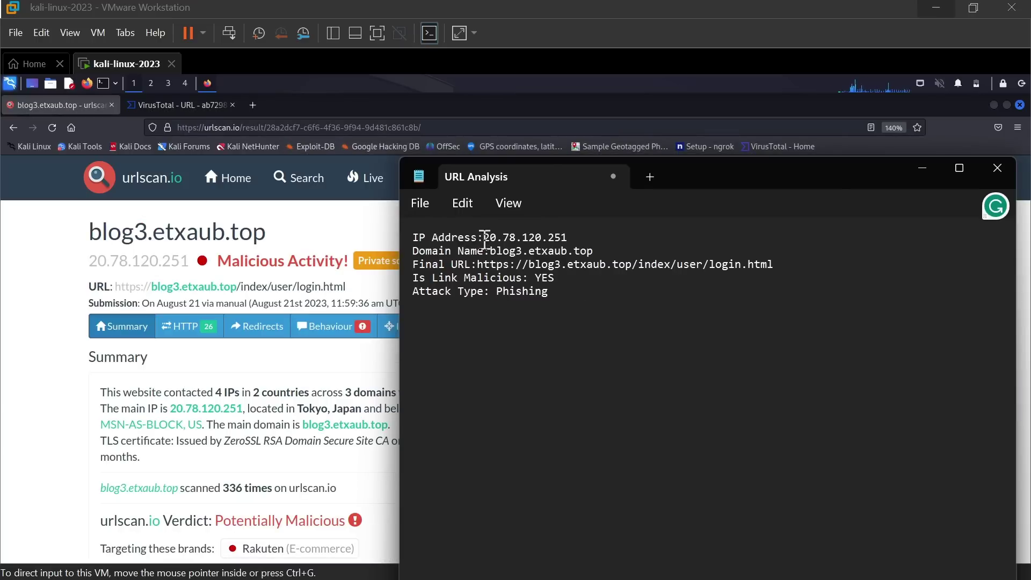
left_click_drag(483, 237, 593, 236)
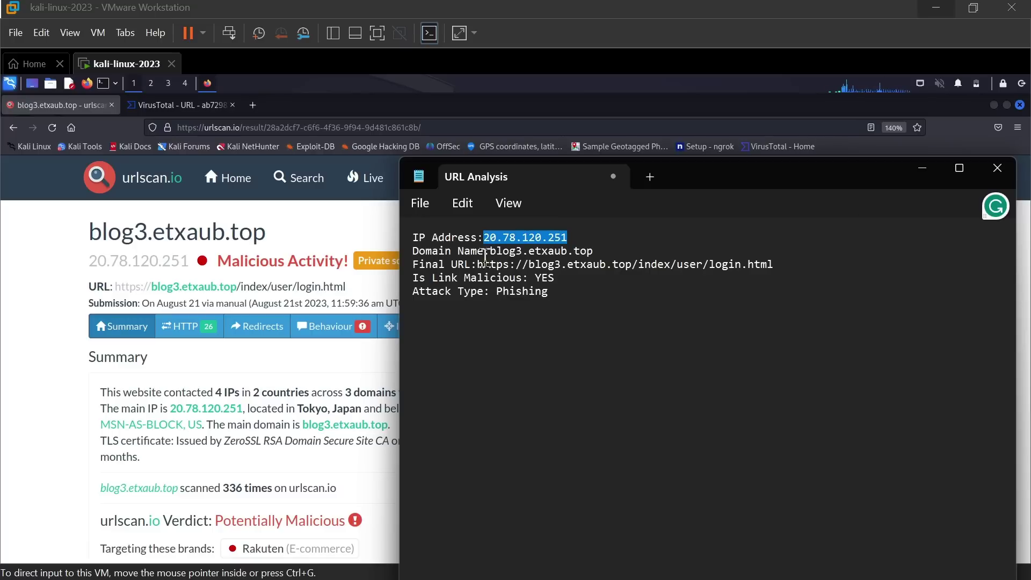
left_click_drag(485, 251, 593, 251)
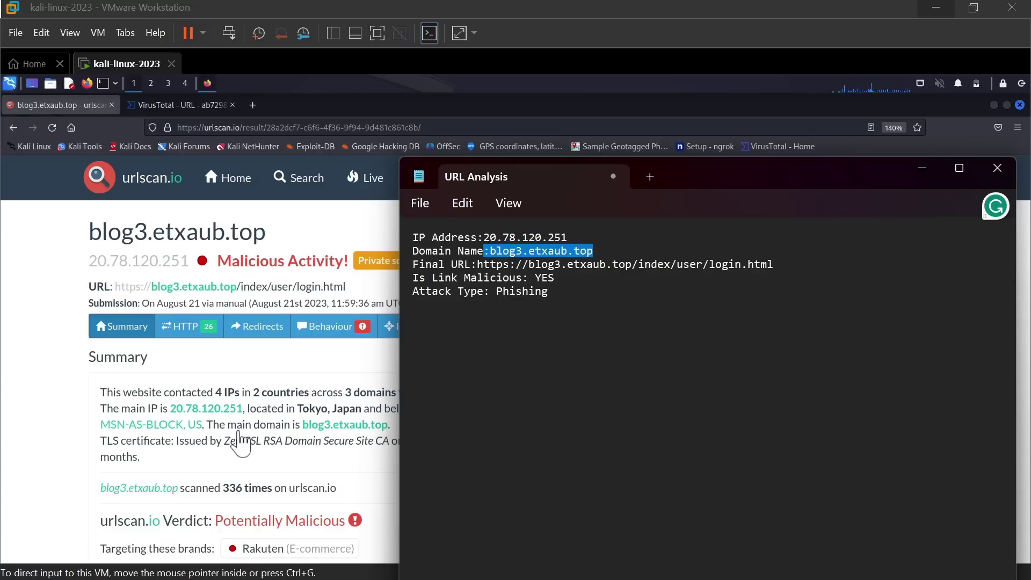
left_click(177, 104)
left_click(535, 399)
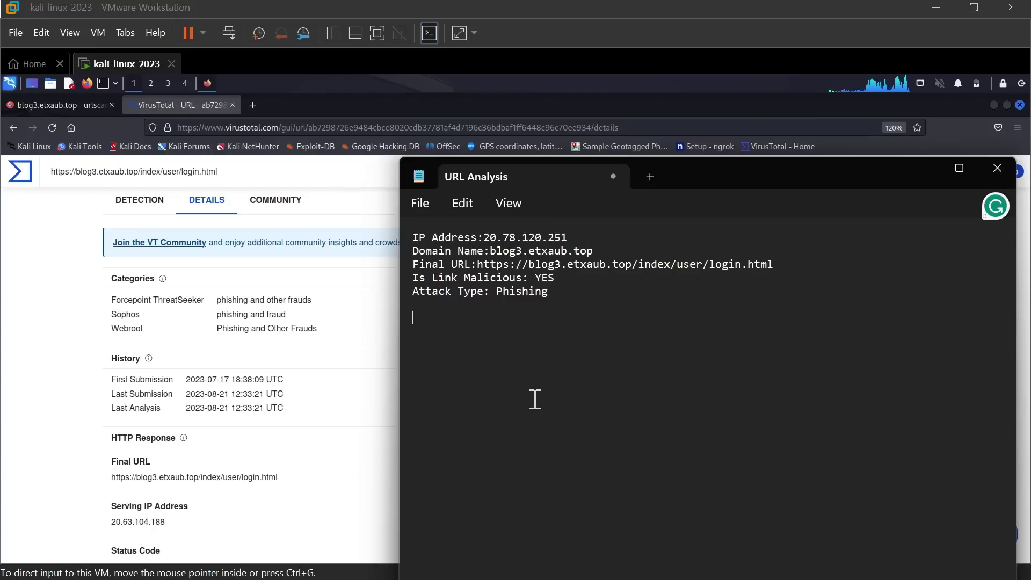
triple_click(424, 264)
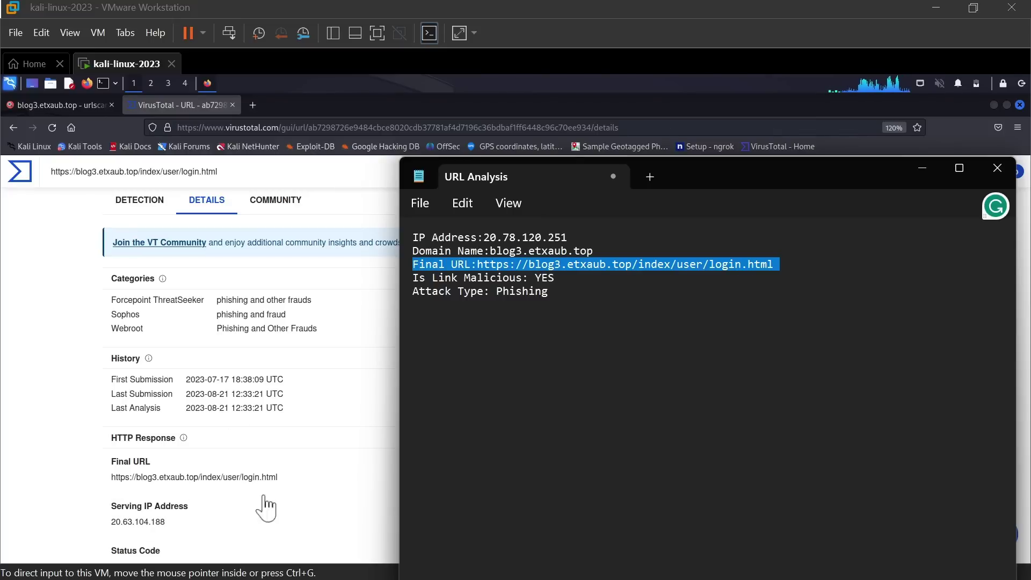
triple_click(441, 291)
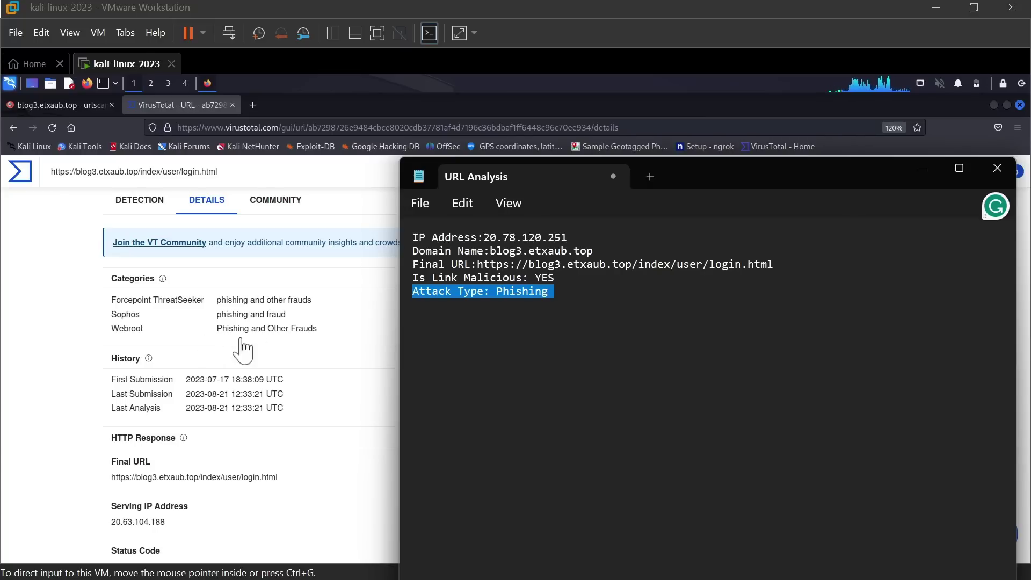
left_click(706, 344)
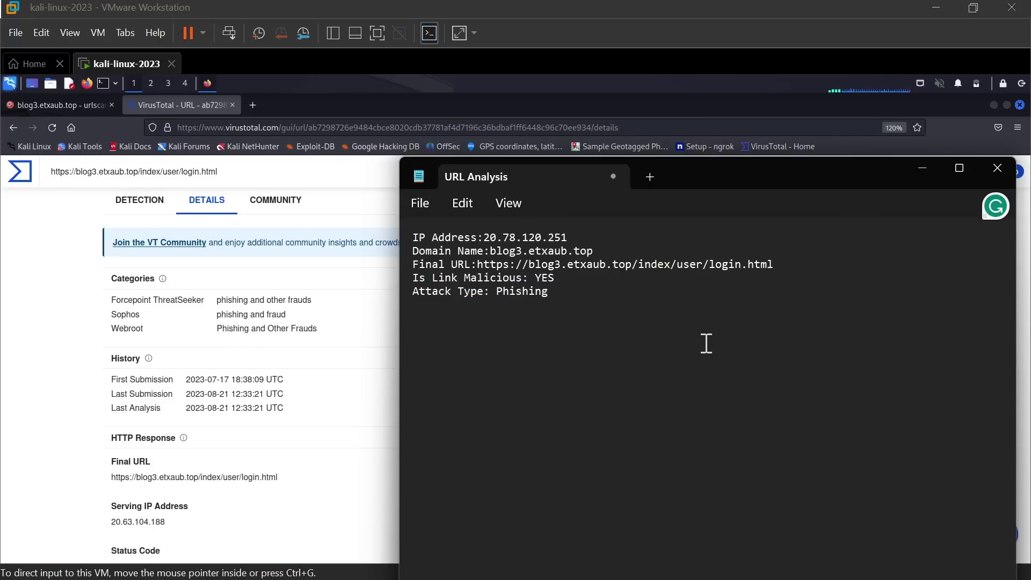